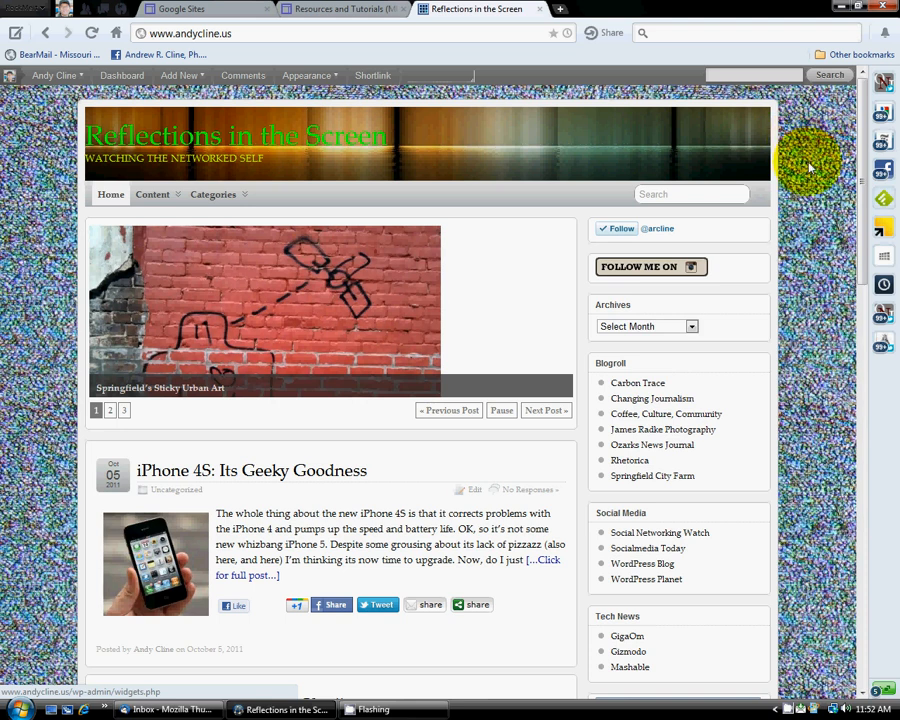
# Step: Look over the blog's home page, showing the first featured slide and browsing the recent post excerpts
pyautogui.scroll(-3, 810, 168)
pyautogui.scroll(3, 808, 160)
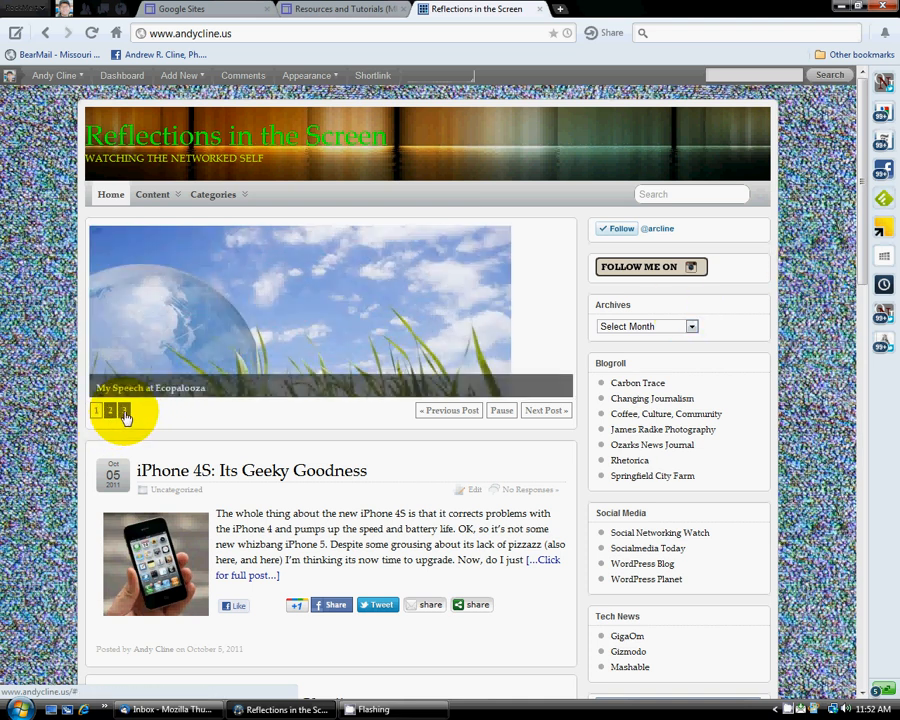
pyautogui.click(97, 413)
pyautogui.scroll(-5, 412, 497)
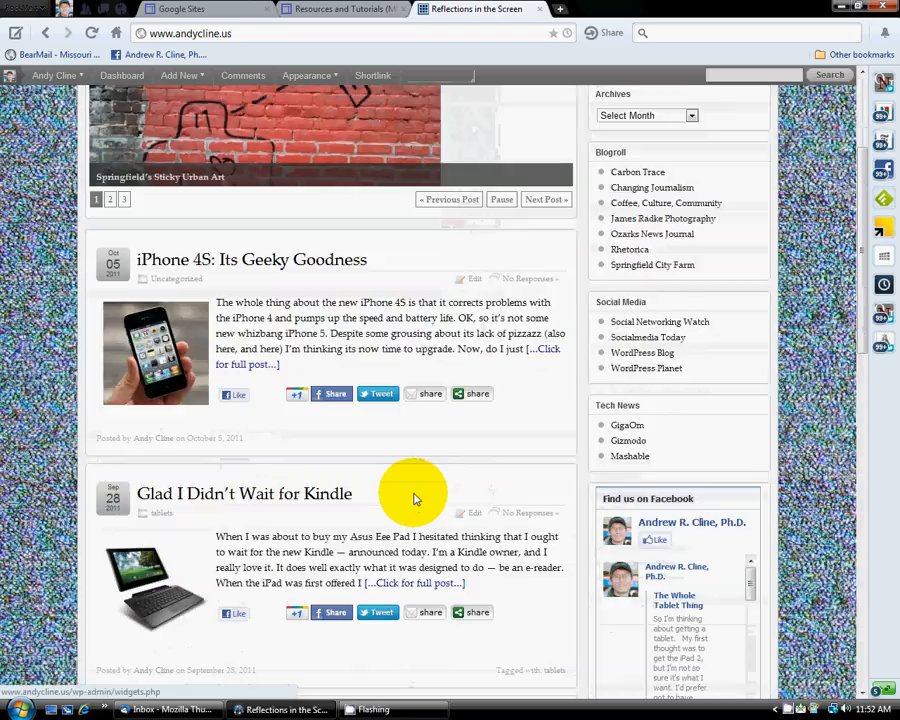
pyautogui.scroll(-2, 423, 482)
pyautogui.scroll(7, 424, 477)
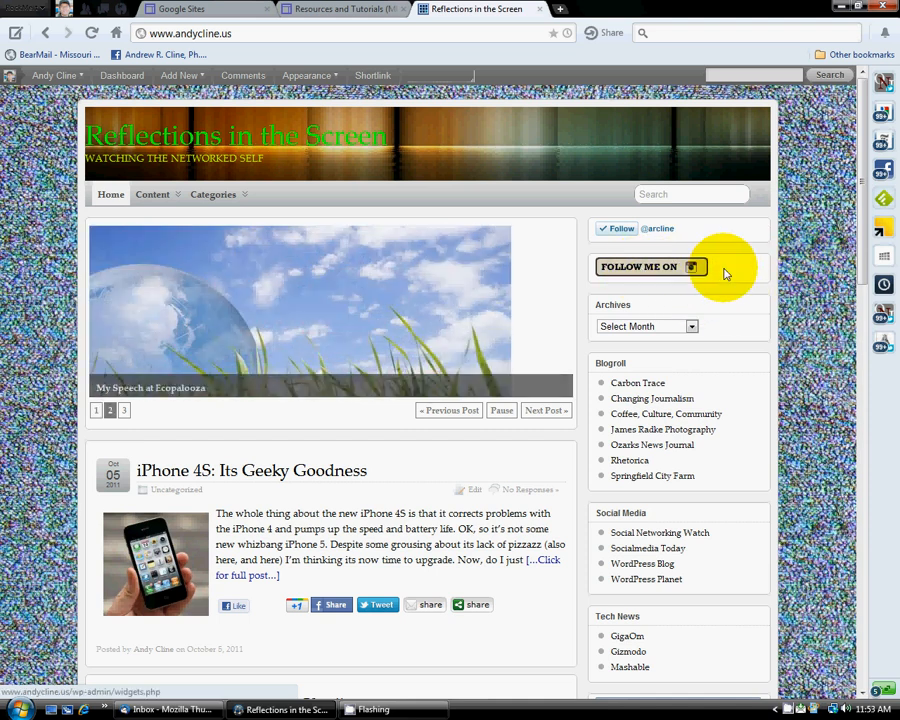
# Step: Show the months offered by the Archives widget in the blog's sidebar
pyautogui.scroll(-1, 806, 270)
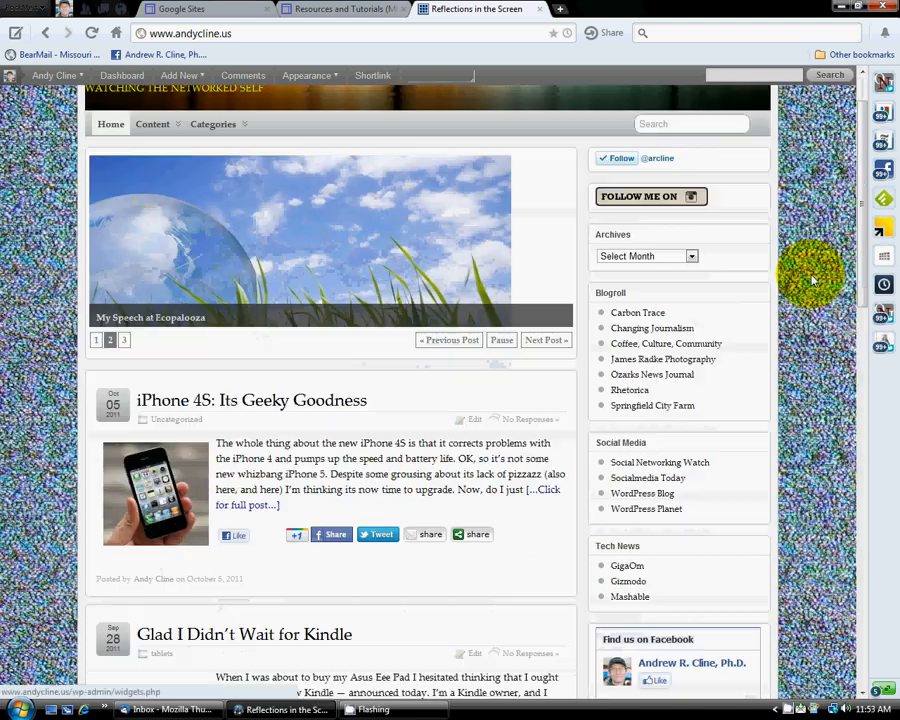
pyautogui.click(692, 258)
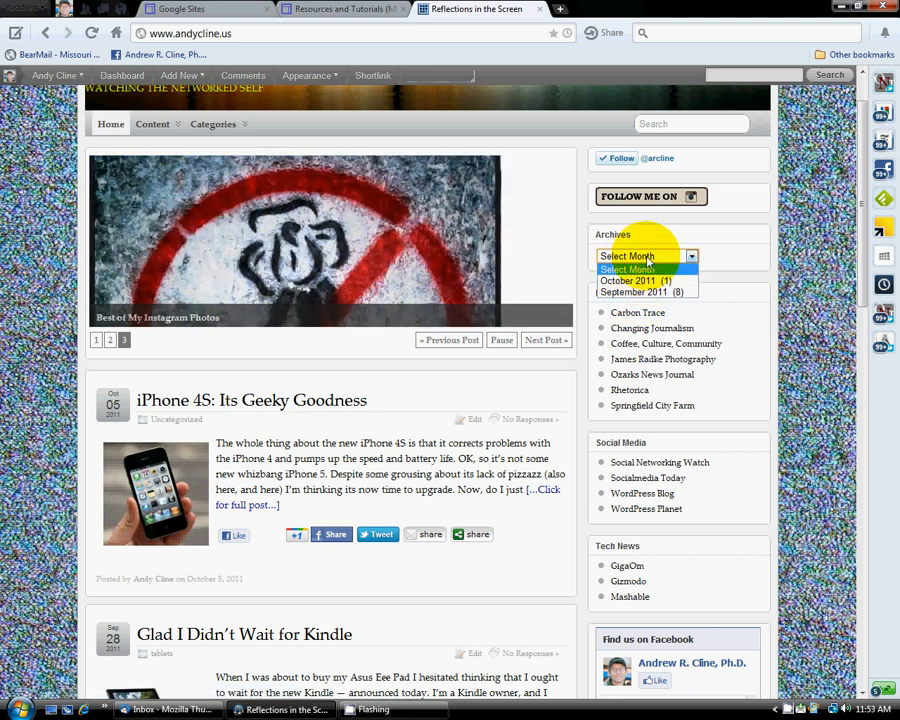
pyautogui.click(690, 258)
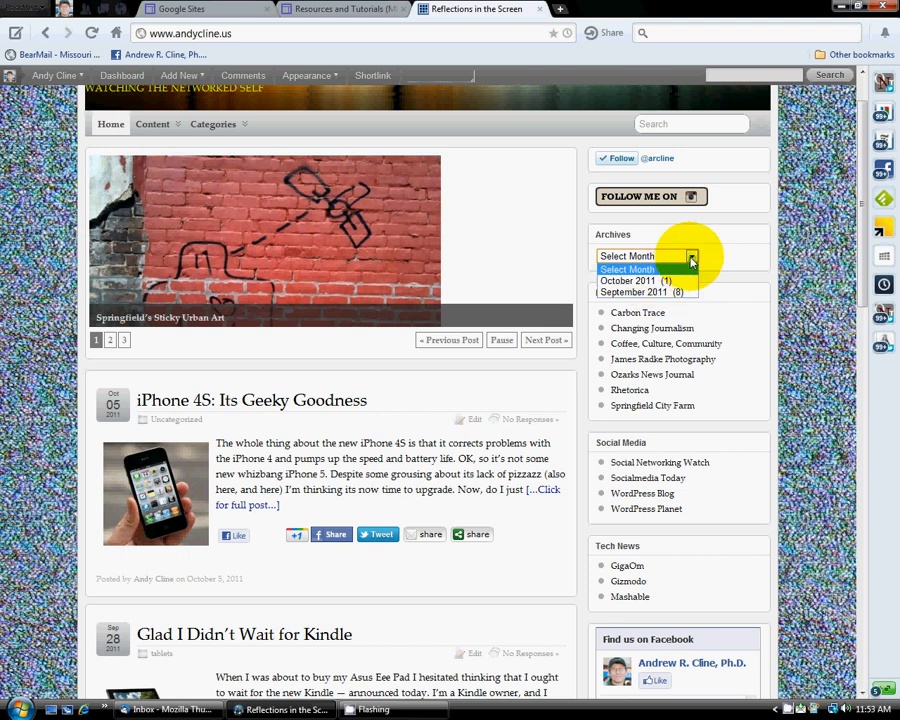
# Step: Review the sidebar's link lists, then view the Facebook page linked from the Find us on Facebook widget and close it
pyautogui.scroll(-1, 785, 261)
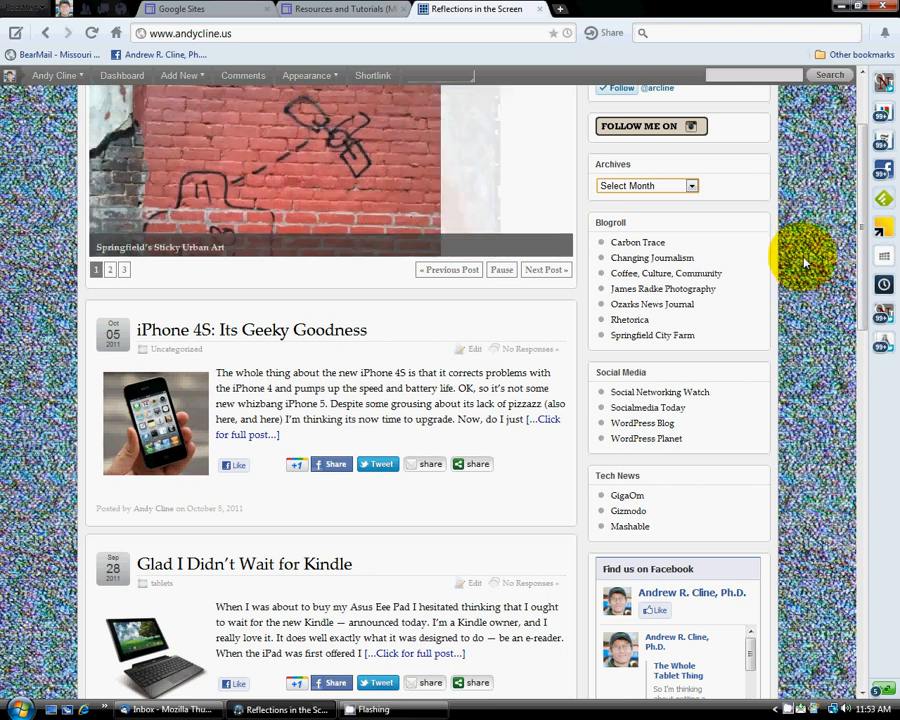
pyautogui.scroll(-3, 800, 258)
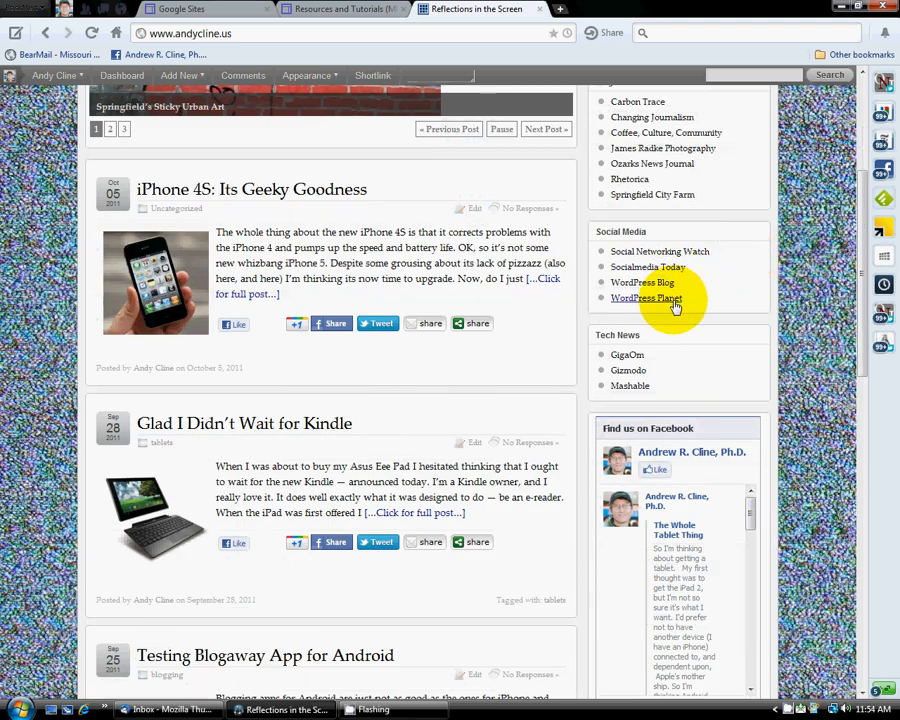
pyautogui.scroll(-4, 804, 321)
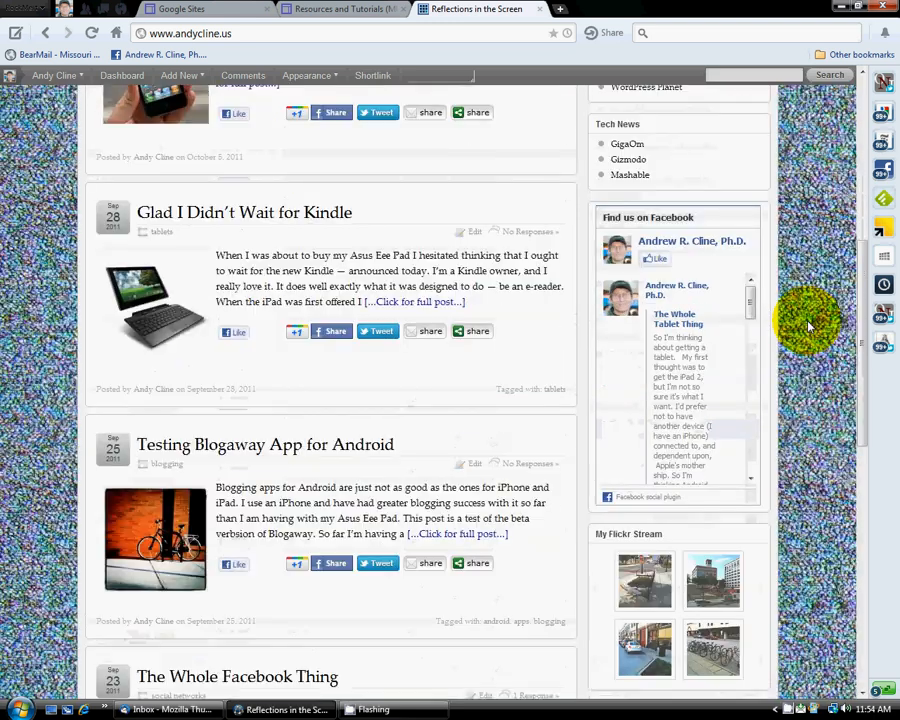
pyautogui.scroll(-2, 815, 240)
pyautogui.scroll(1, 830, 176)
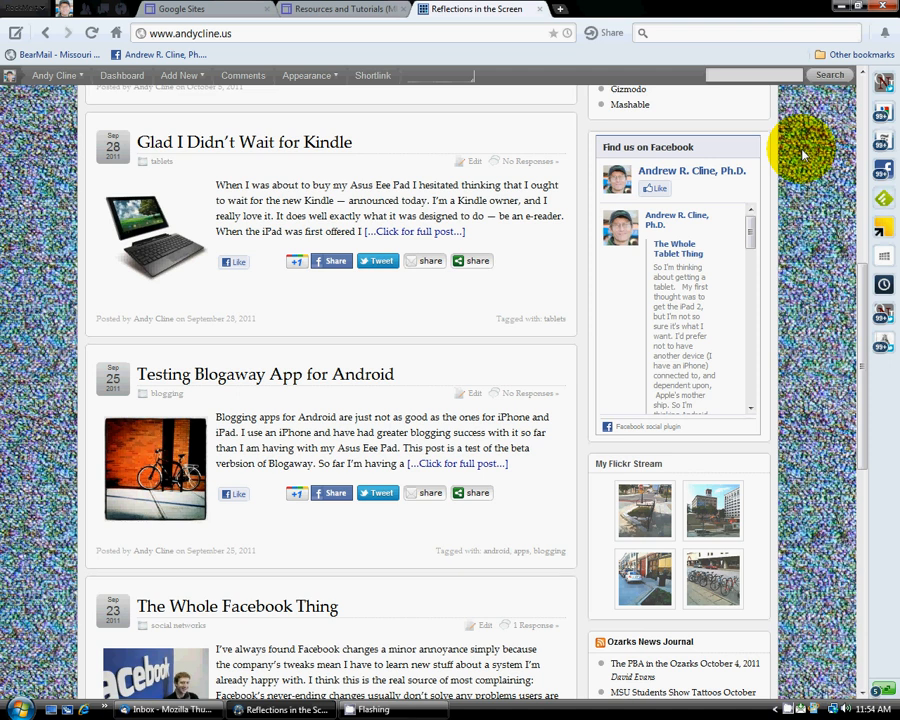
pyautogui.click(707, 170)
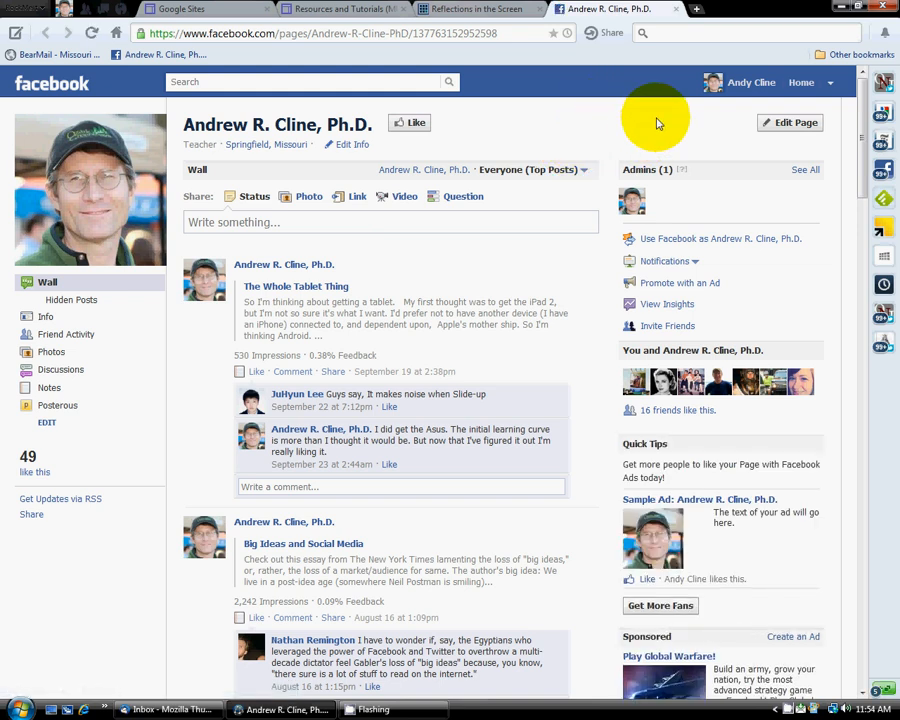
pyautogui.click(676, 10)
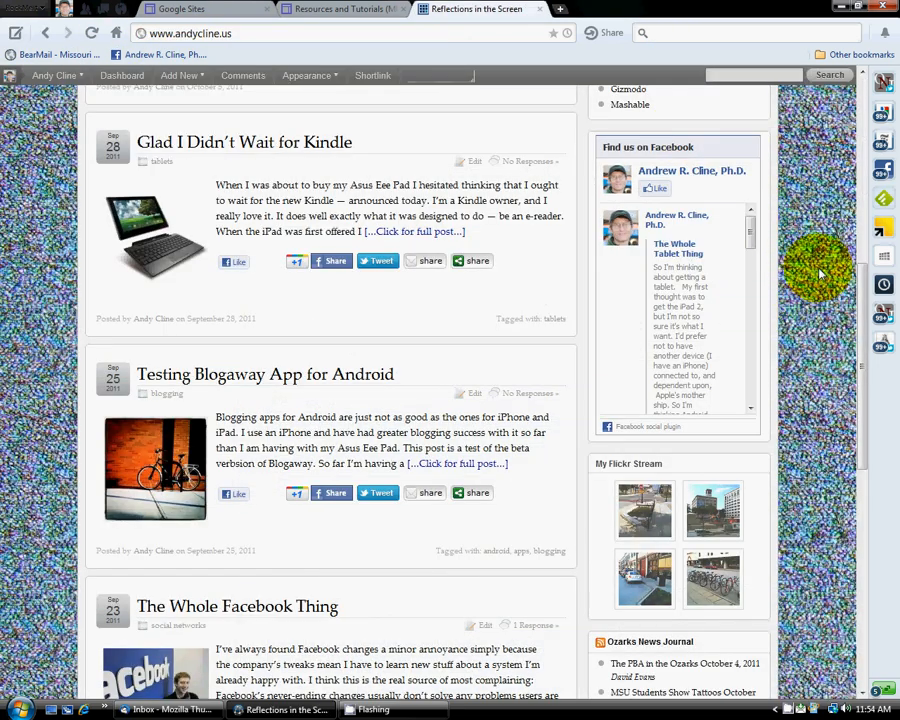
# Step: View the street photo with the parked car from the My Flickr Stream widget and return to the blog
pyautogui.scroll(-4, 818, 272)
pyautogui.scroll(-4, 830, 280)
pyautogui.scroll(4, 830, 280)
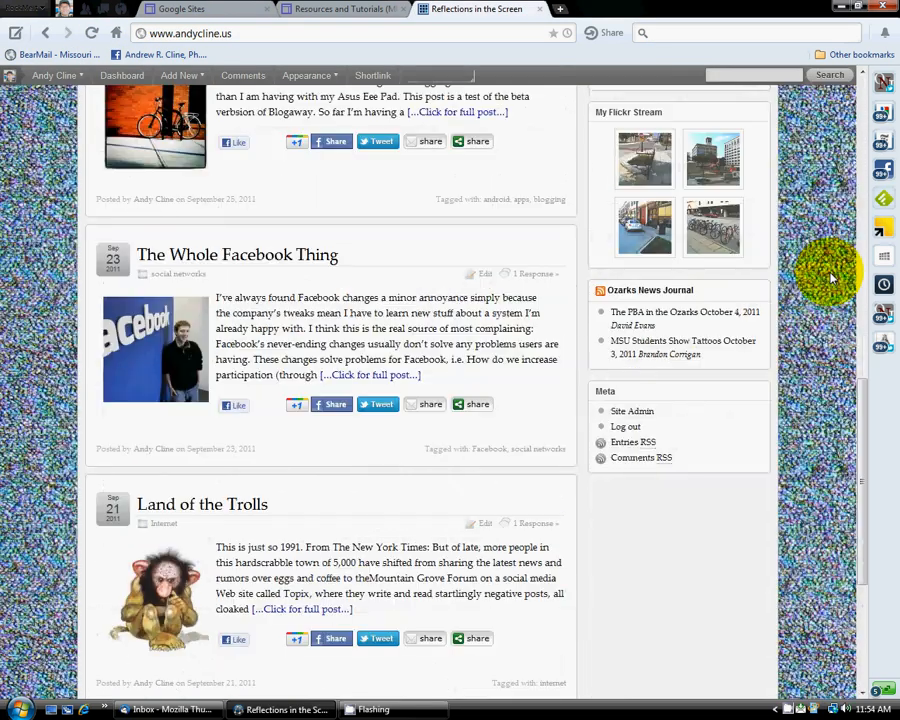
pyautogui.scroll(-1, 830, 280)
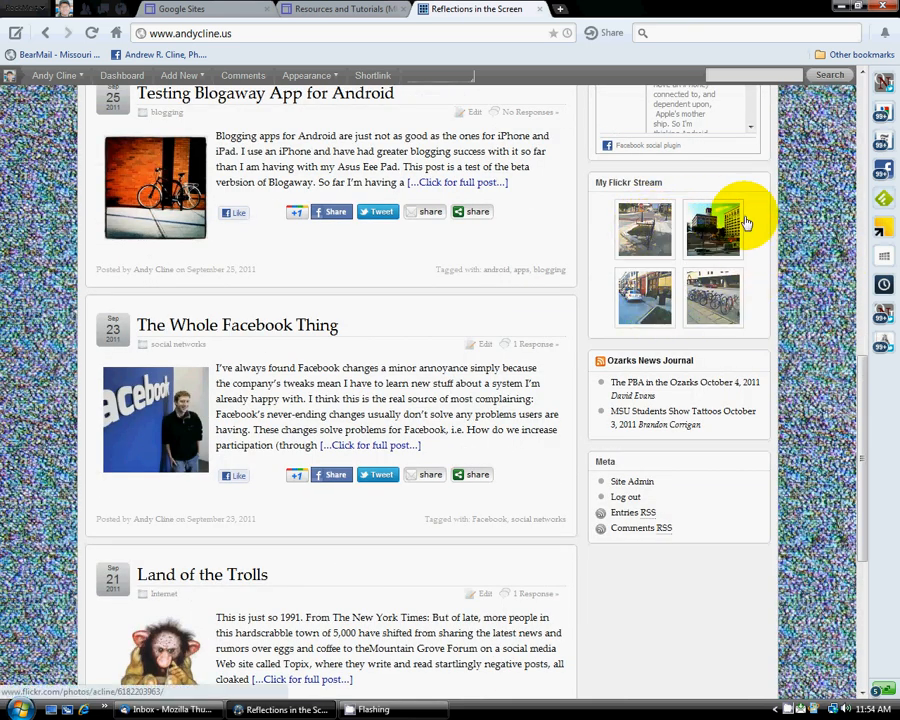
pyautogui.click(645, 297)
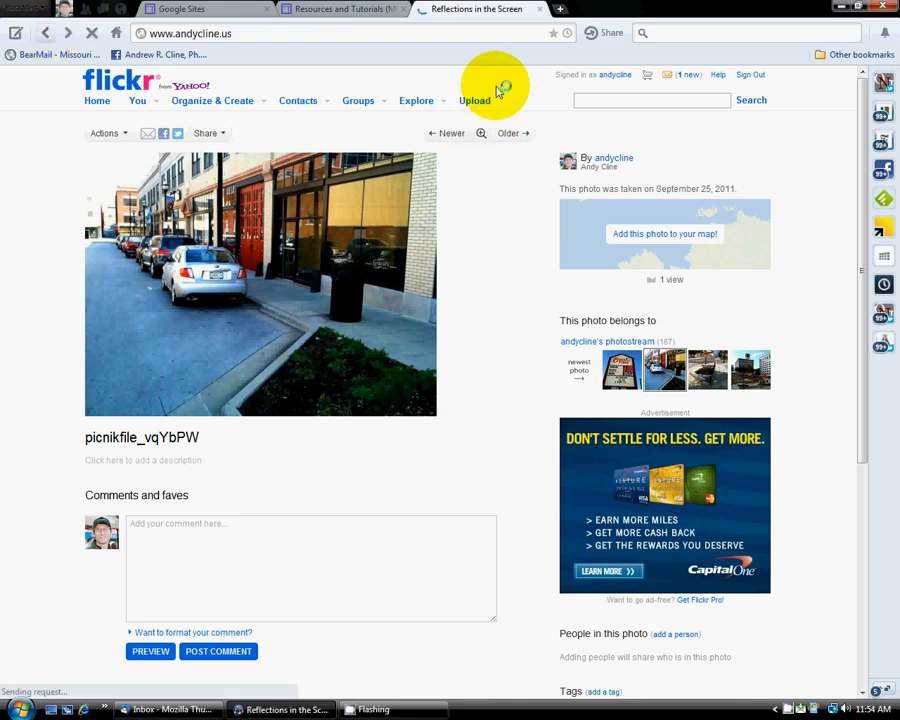
pyautogui.scroll(-16, 797, 337)
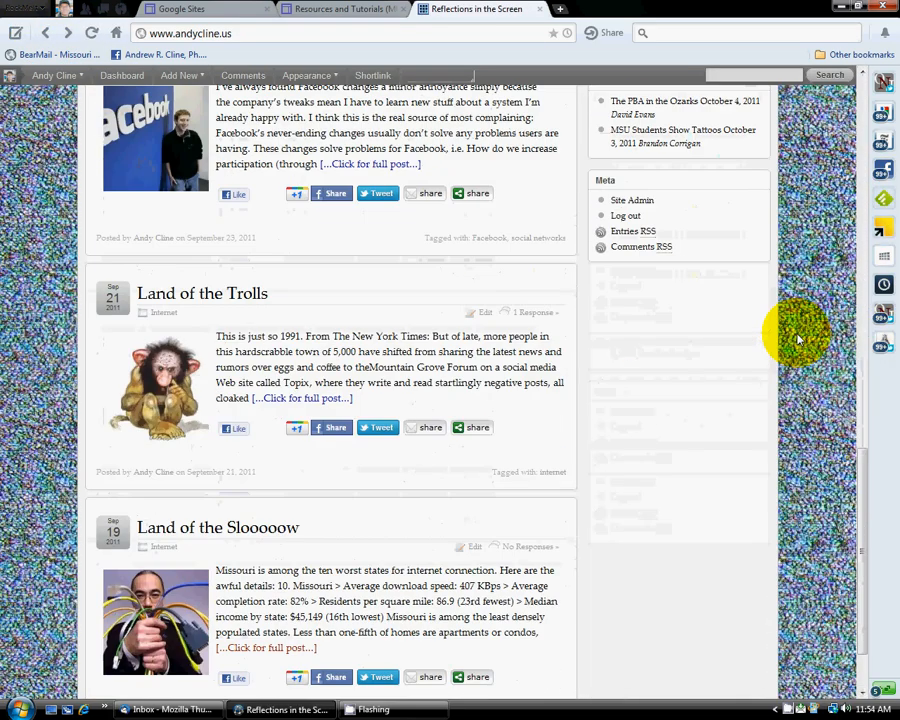
# Step: Open the Widgets administration page of the WordPress site from the blog's home page
pyautogui.scroll(2, 793, 334)
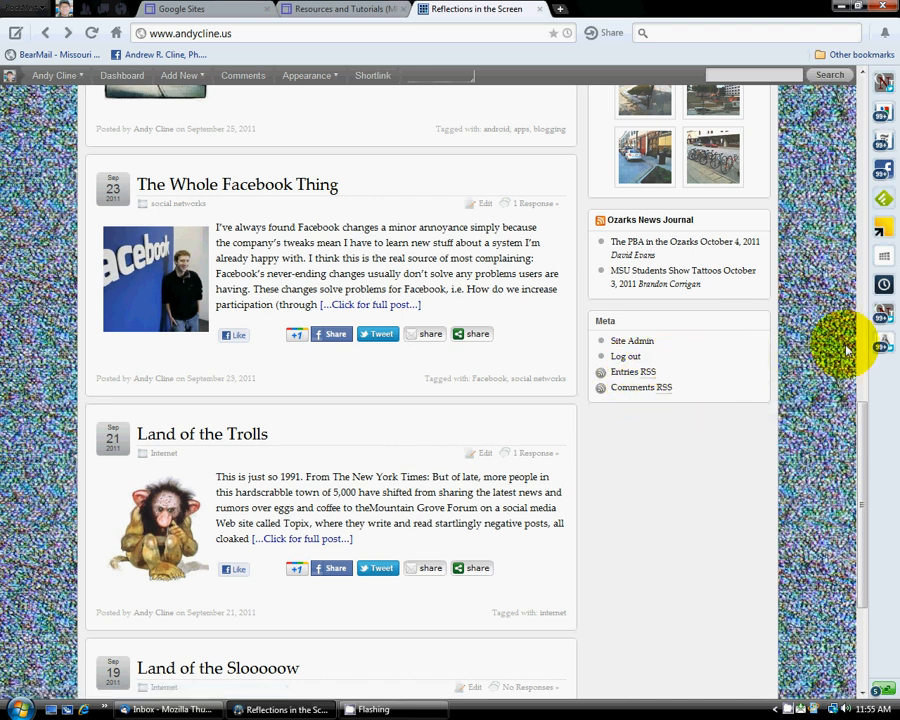
pyautogui.scroll(6, 800, 281)
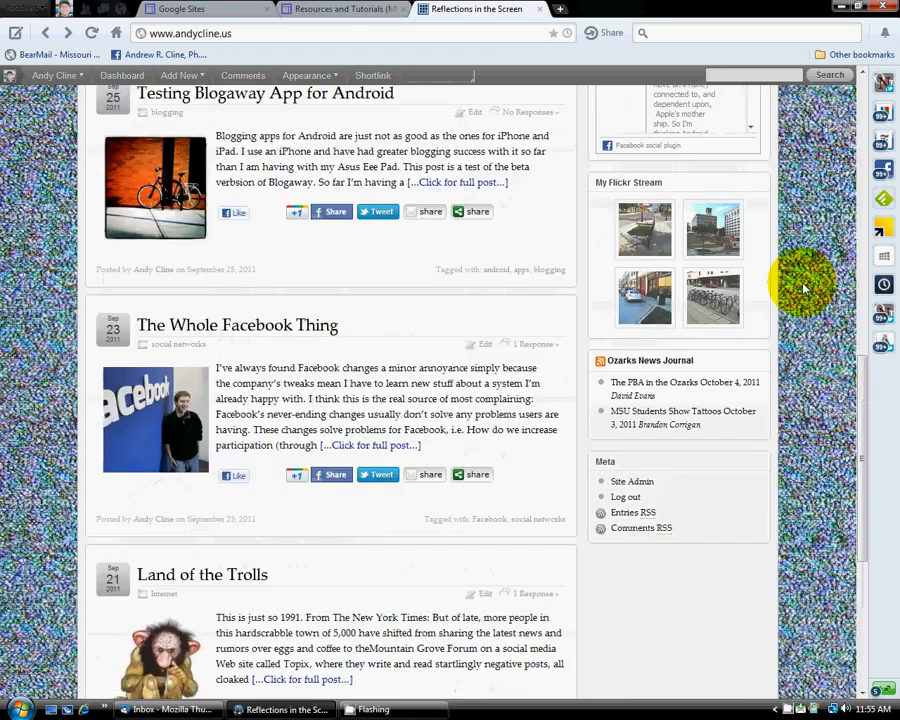
pyautogui.scroll(5, 800, 281)
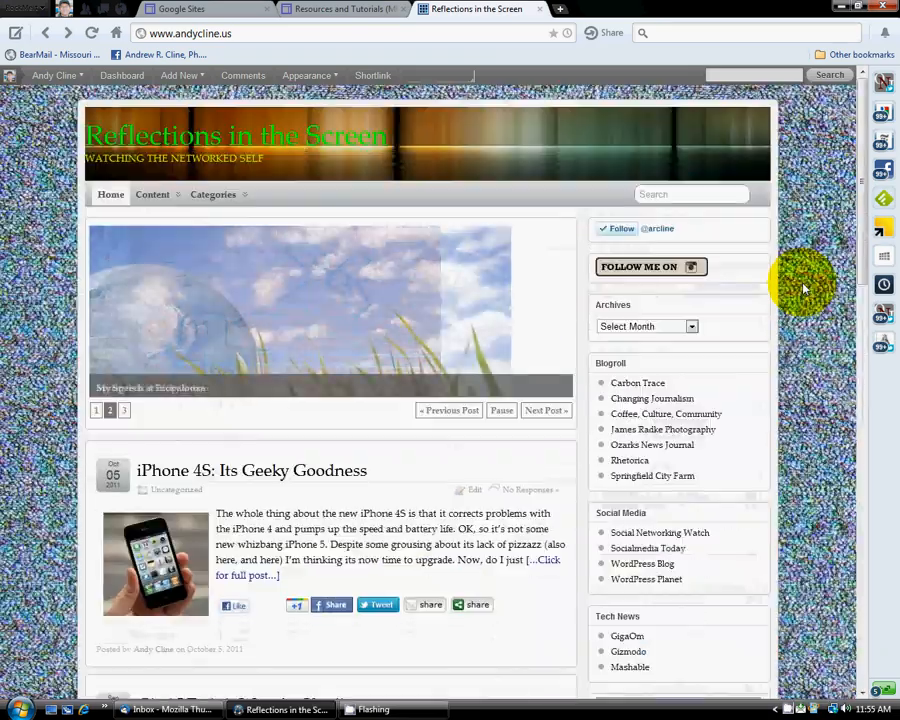
pyautogui.click(121, 78)
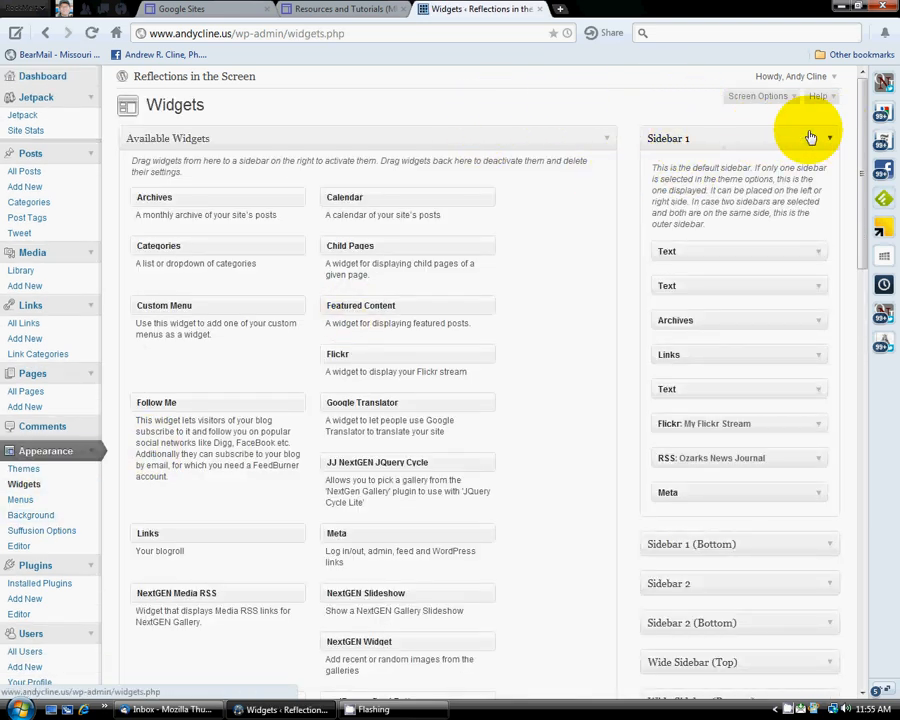
# Step: Examine the available widgets, their descriptions and the widgets placed in Sidebar 1
pyautogui.moveTo(866, 162)
pyautogui.mouseDown()
pyautogui.moveTo(865, 396)
pyautogui.moveTo(865, 160)
pyautogui.mouseUp()
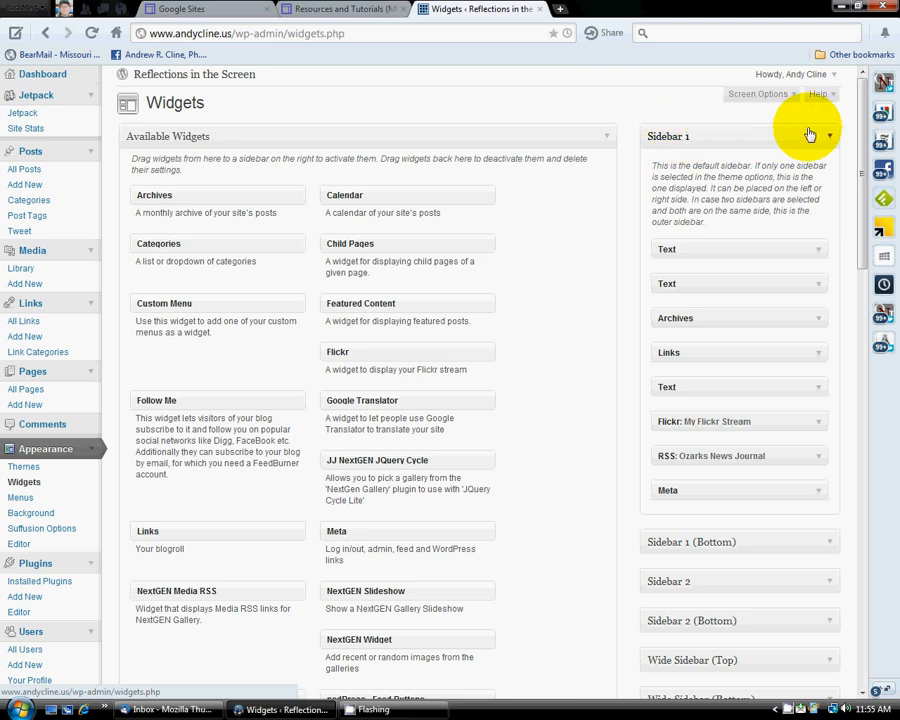
pyautogui.moveTo(864, 133); pyautogui.dragTo(864, 113)
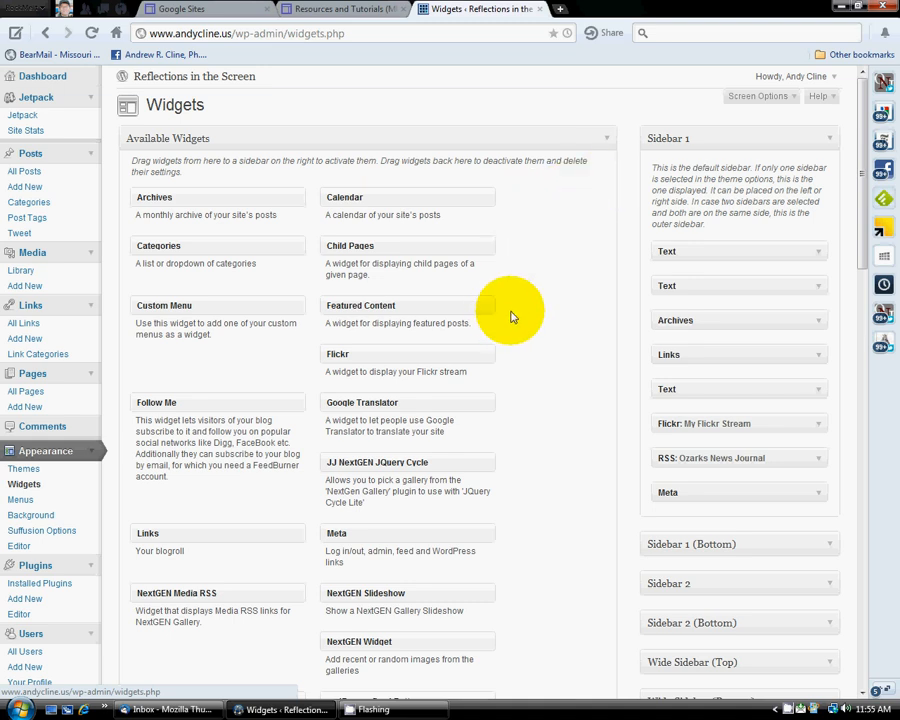
pyautogui.scroll(-1, 512, 315)
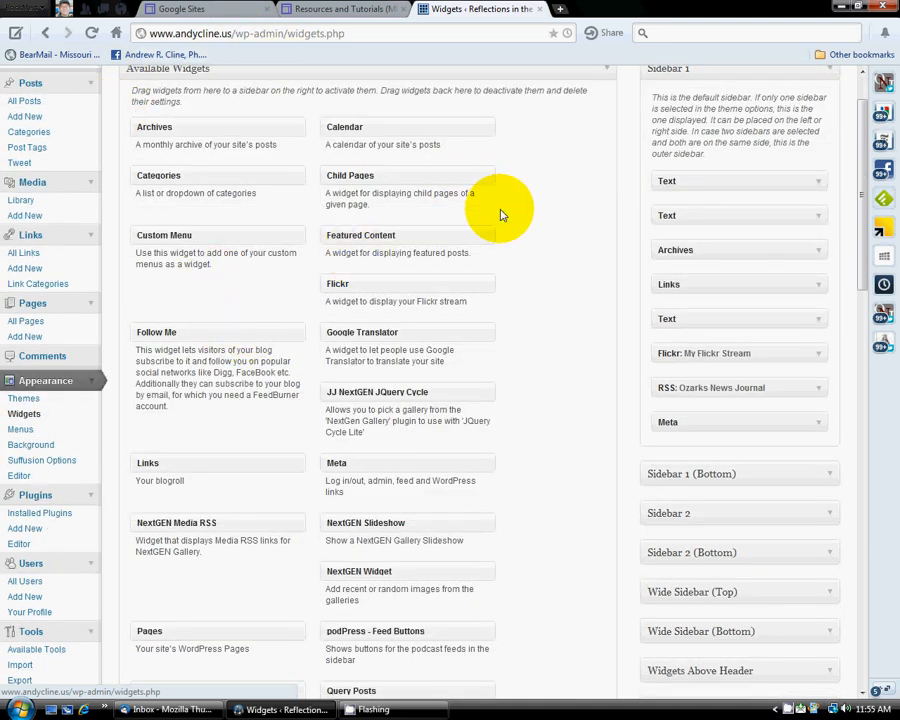
pyautogui.scroll(-1, 490, 240)
pyautogui.scroll(-5, 508, 269)
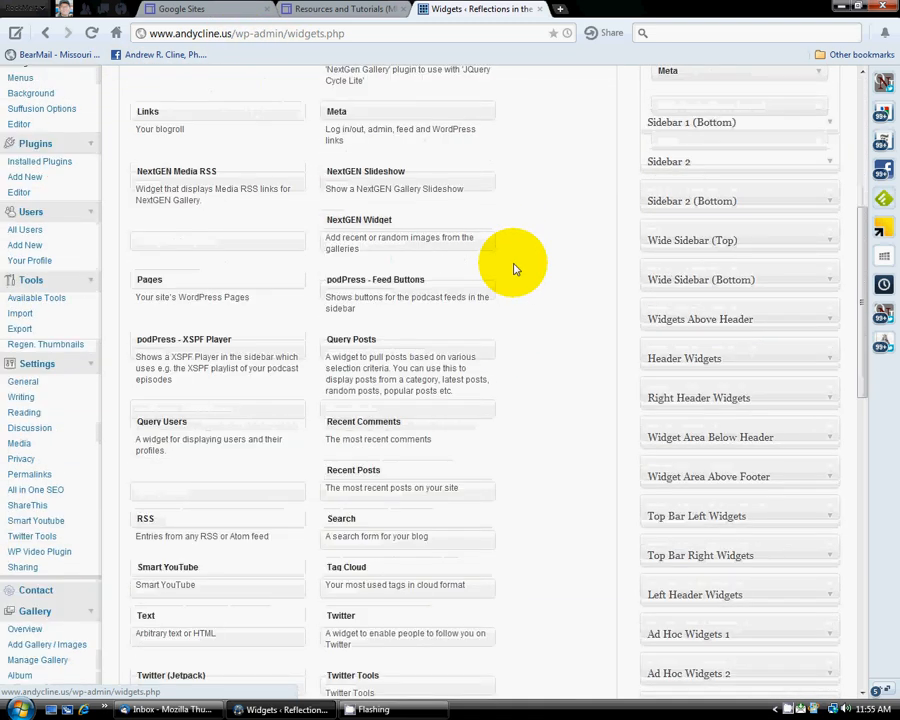
pyautogui.scroll(-1, 515, 268)
pyautogui.scroll(6, 515, 268)
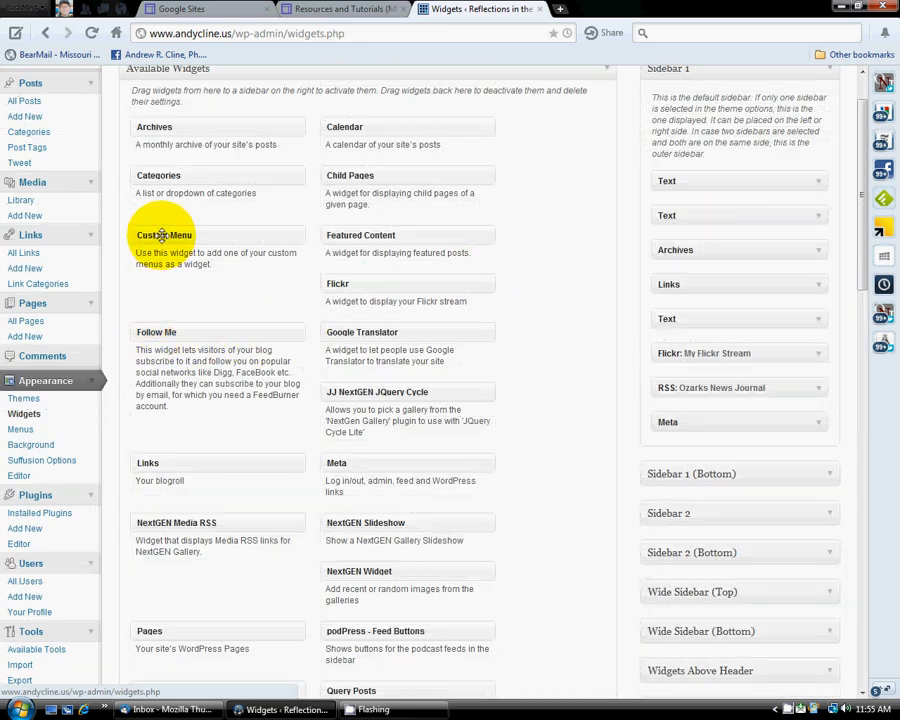
pyautogui.moveTo(162, 236); pyautogui.dragTo(167, 303)
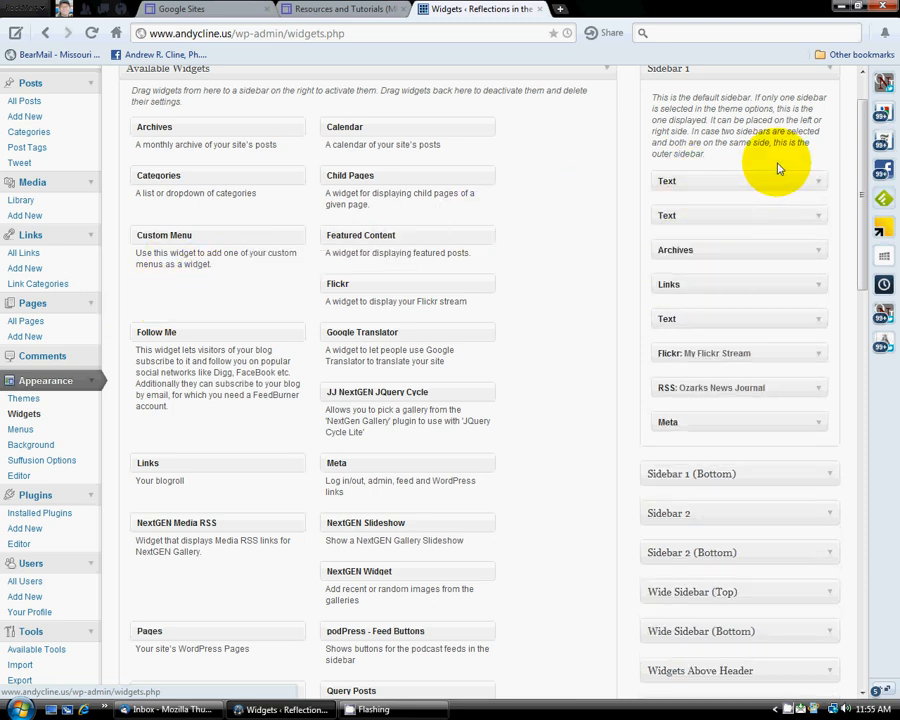
pyautogui.scroll(1, 818, 195)
pyautogui.scroll(-1, 780, 150)
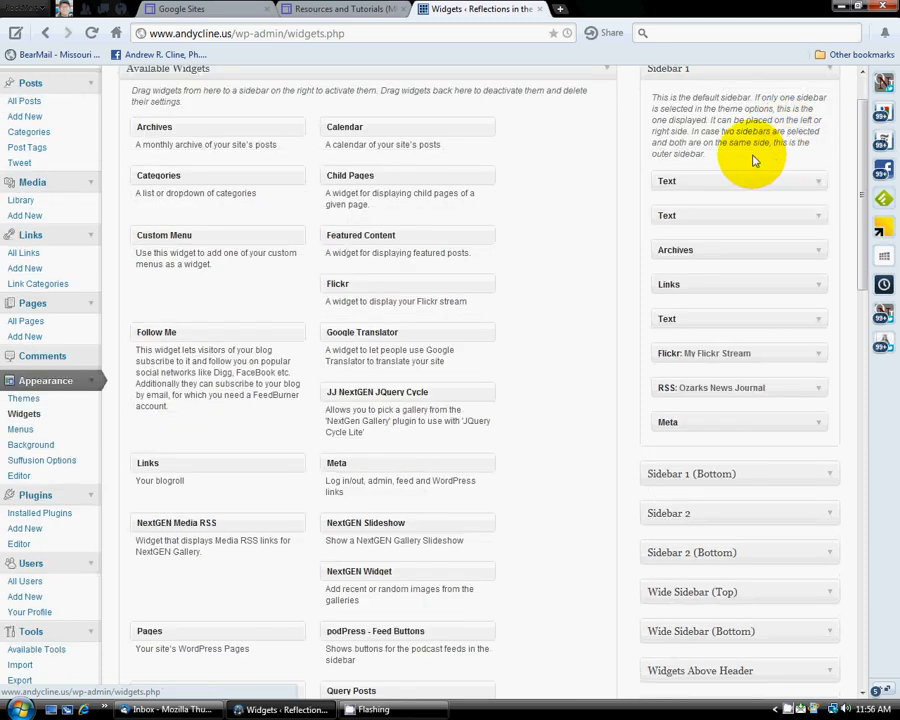
# Step: Inspect the embed code in the first and second Text widgets of Sidebar 1, collapsing each one after viewing
pyautogui.click(820, 185)
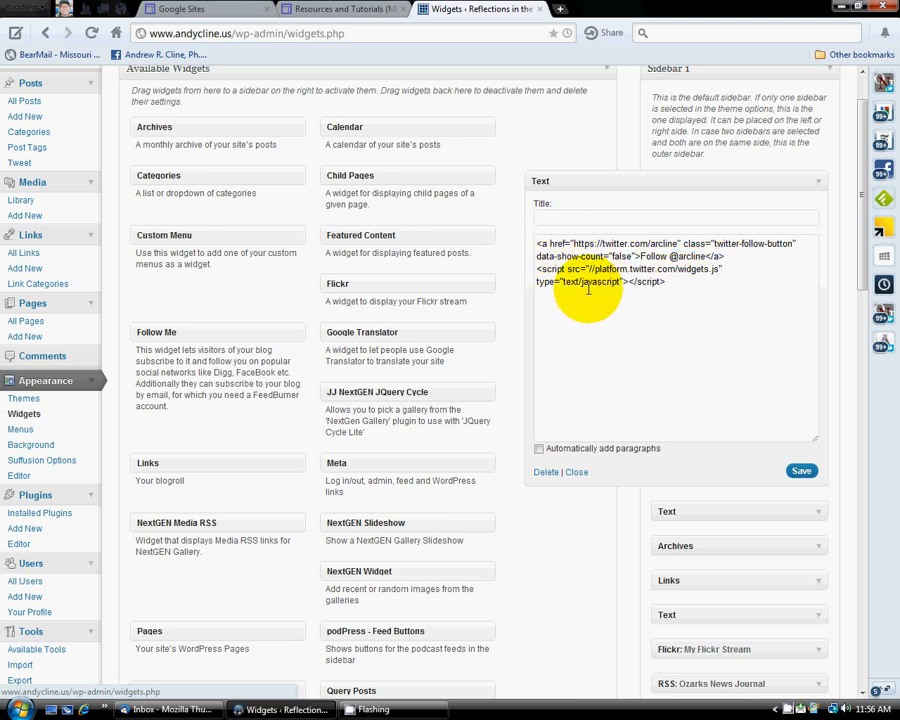
pyautogui.click(801, 471)
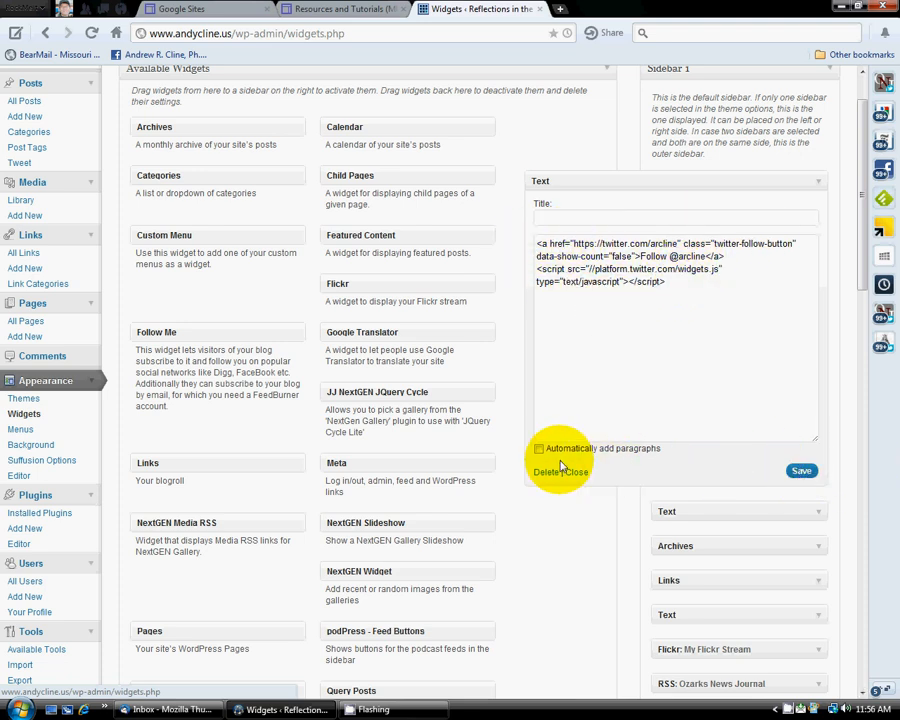
pyautogui.click(820, 187)
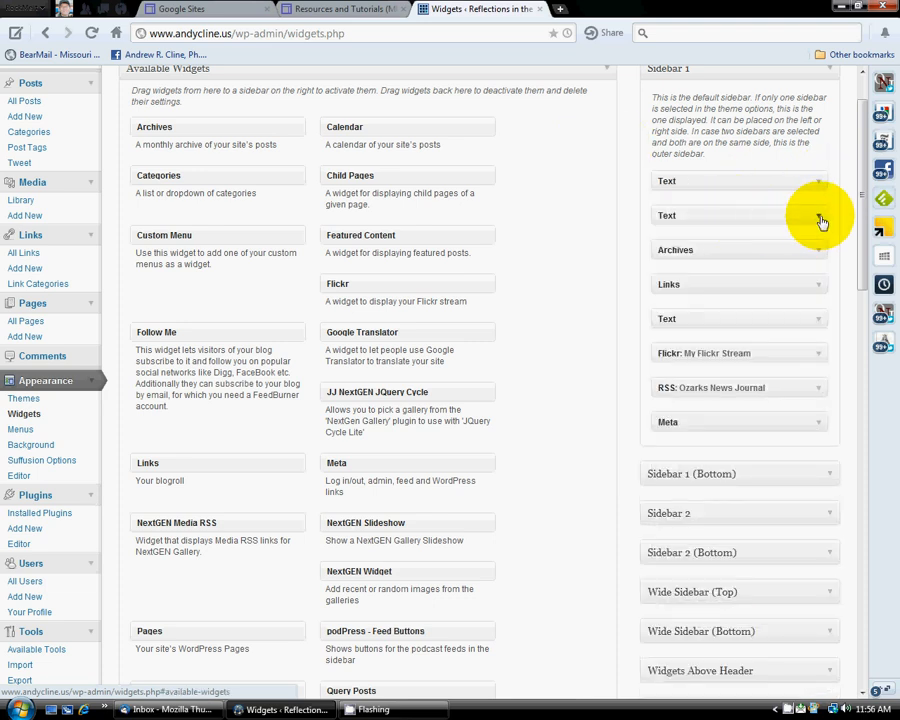
pyautogui.click(820, 220)
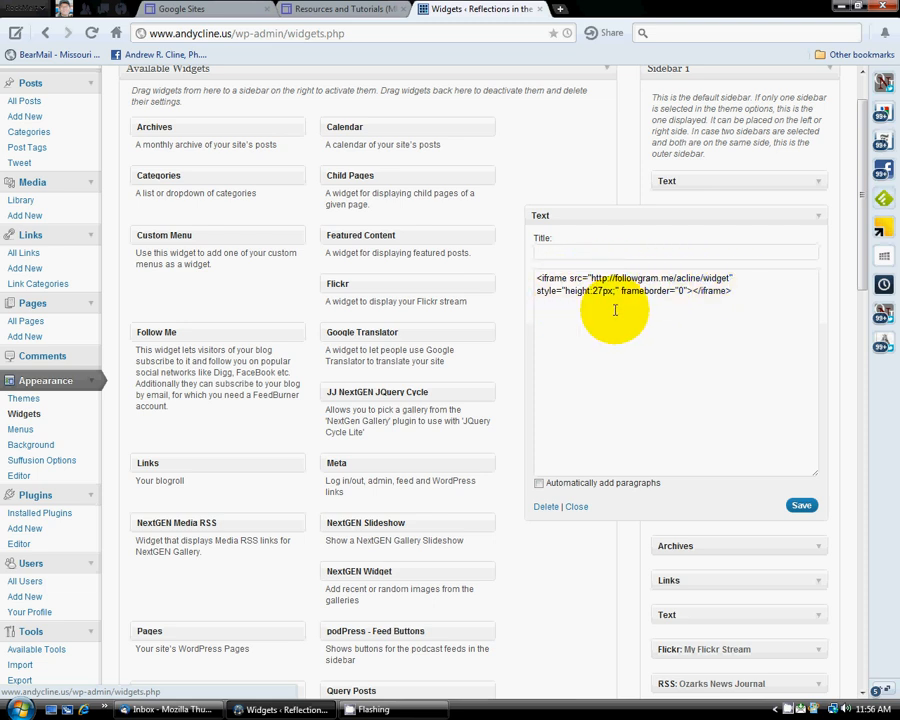
pyautogui.click(819, 218)
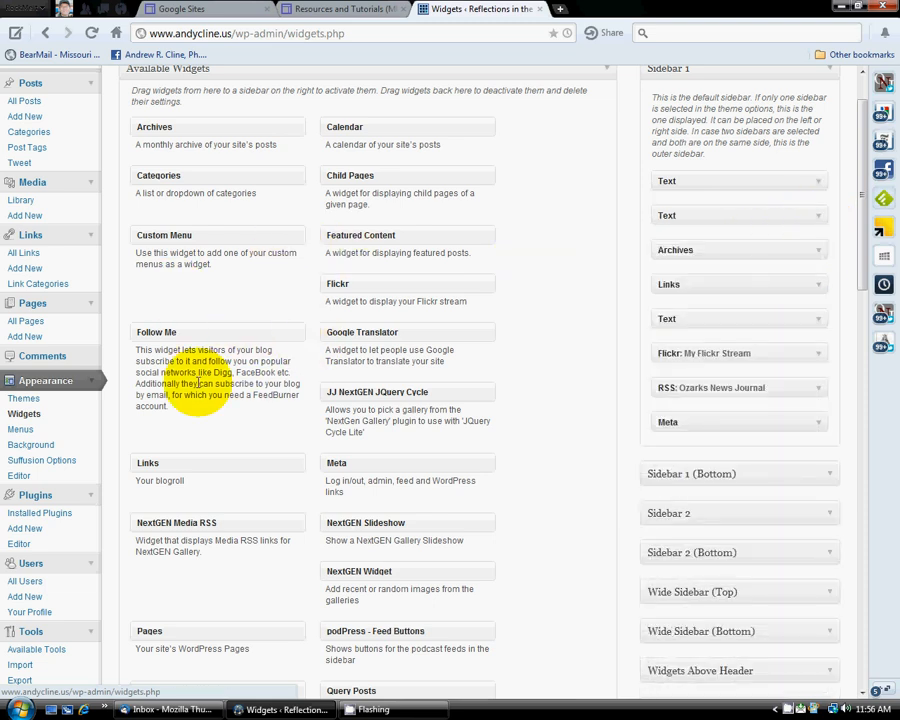
# Step: Check the Archives widget's settings in Sidebar 1, collapse it, and expand the Links widget's settings
pyautogui.click(819, 250)
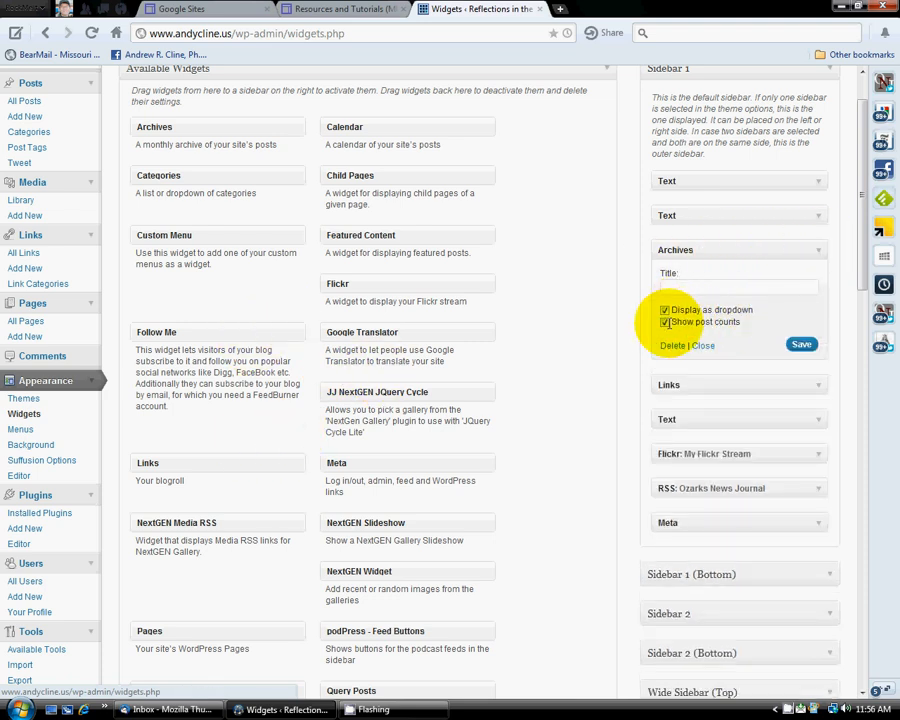
pyautogui.click(820, 252)
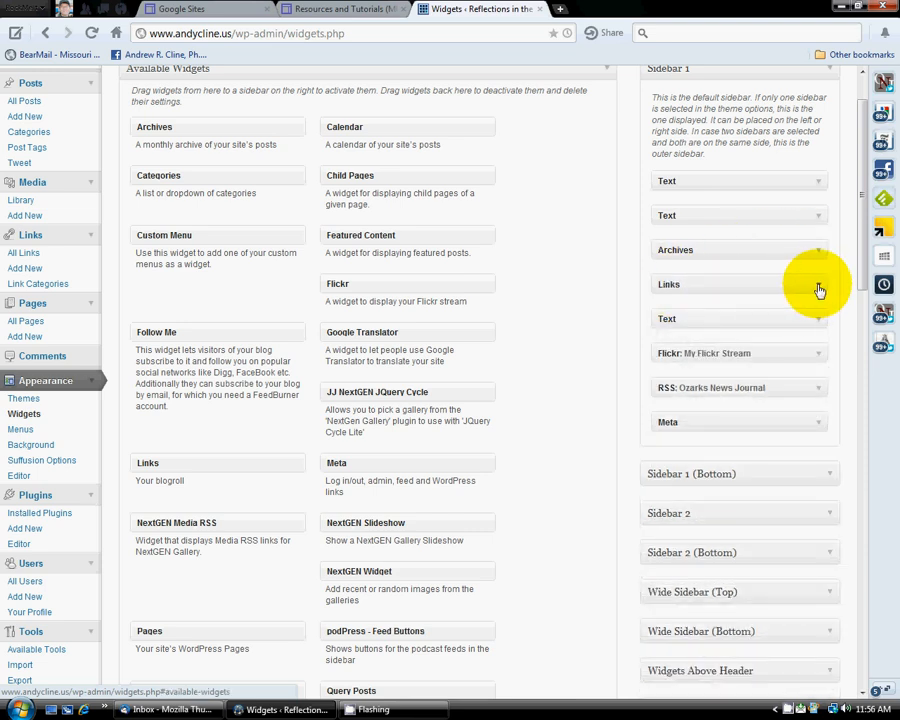
pyautogui.click(820, 288)
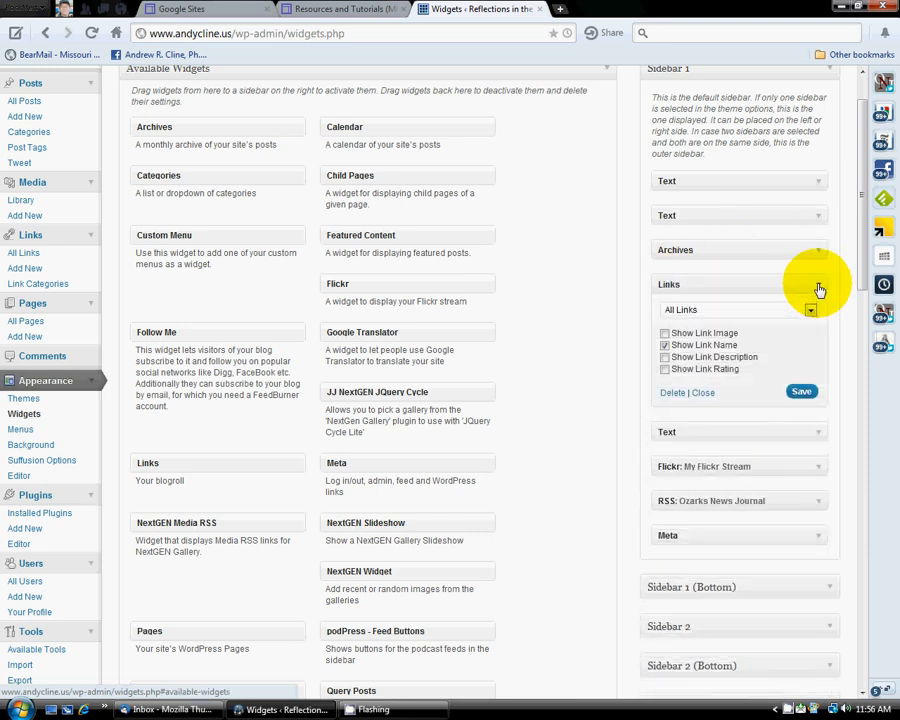
# Step: Review the Links widget's display options again and the embed code in the third Text widget of Sidebar 1, leaving both collapsed
pyautogui.click(820, 288)
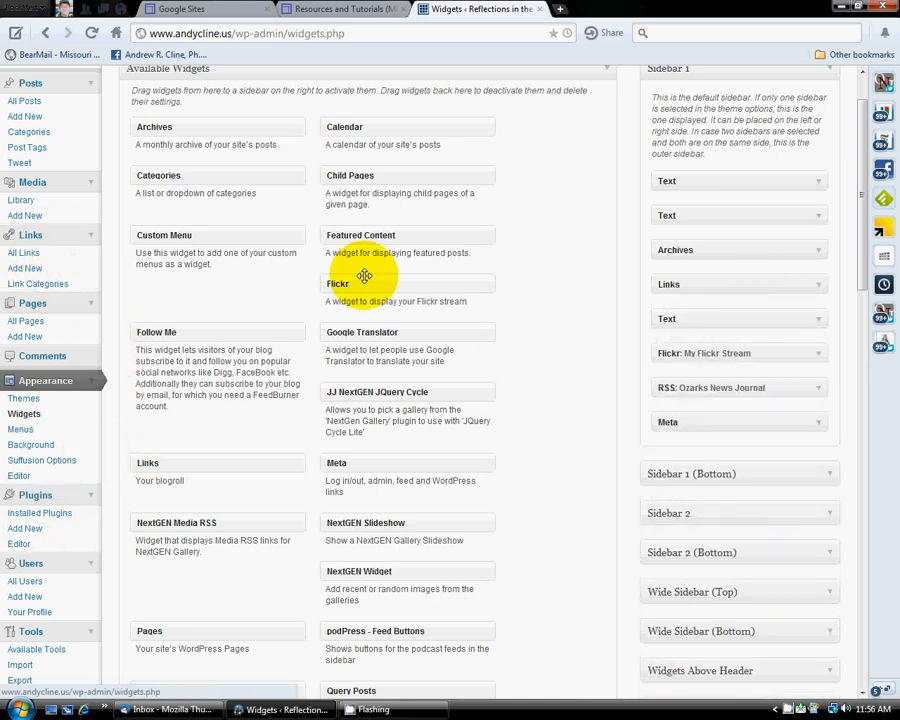
pyautogui.click(820, 288)
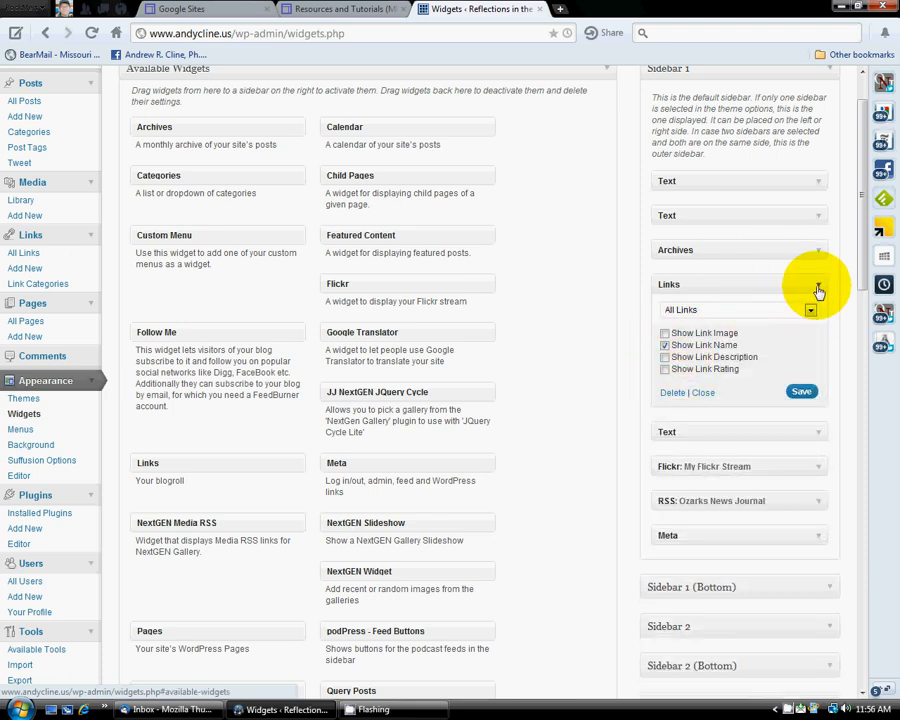
pyautogui.click(820, 290)
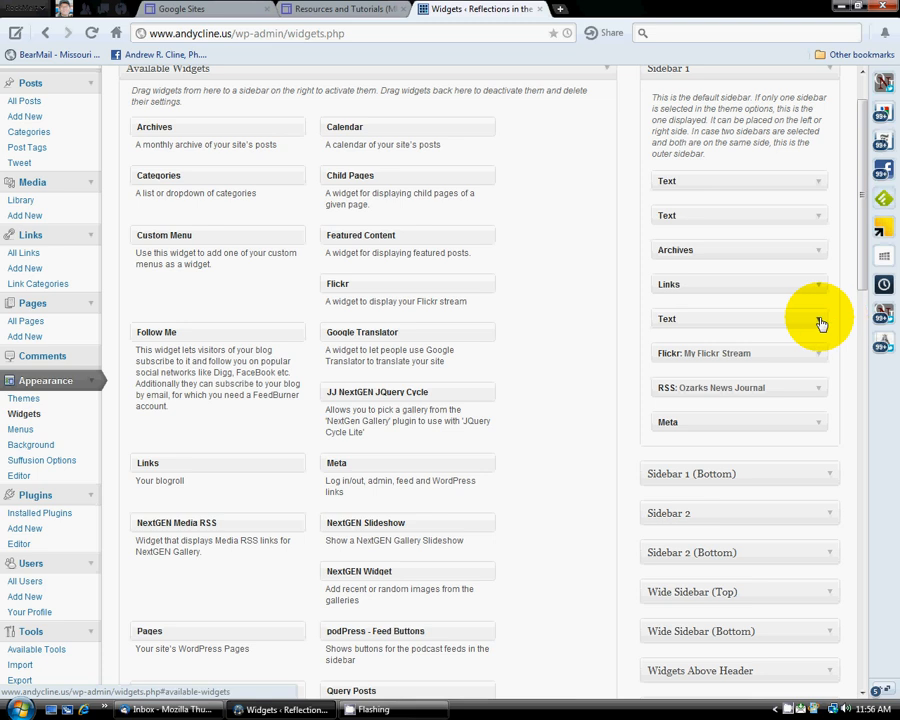
pyautogui.click(820, 323)
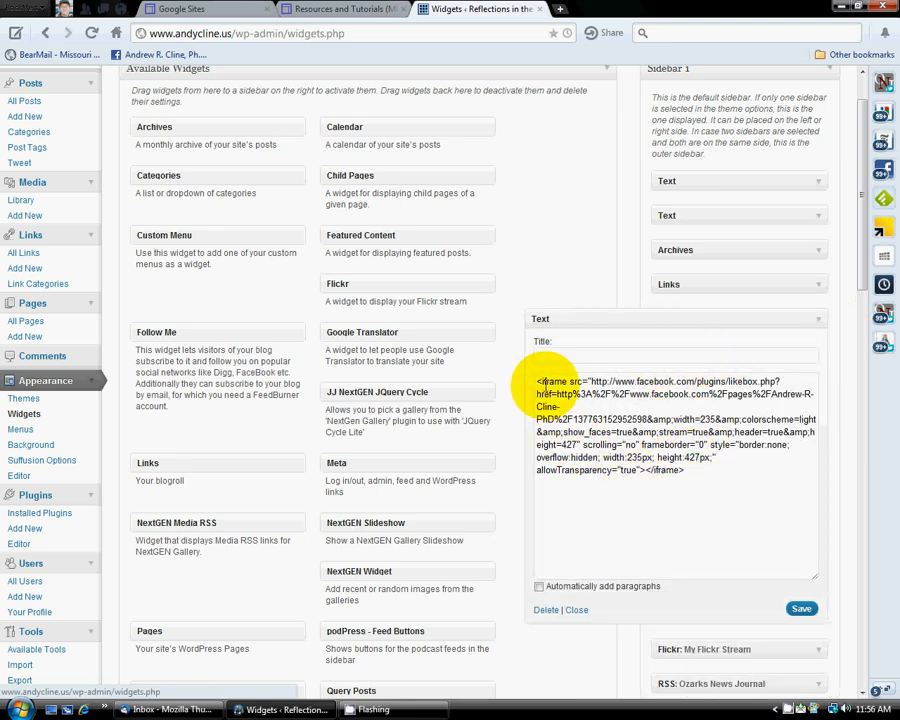
pyautogui.click(820, 324)
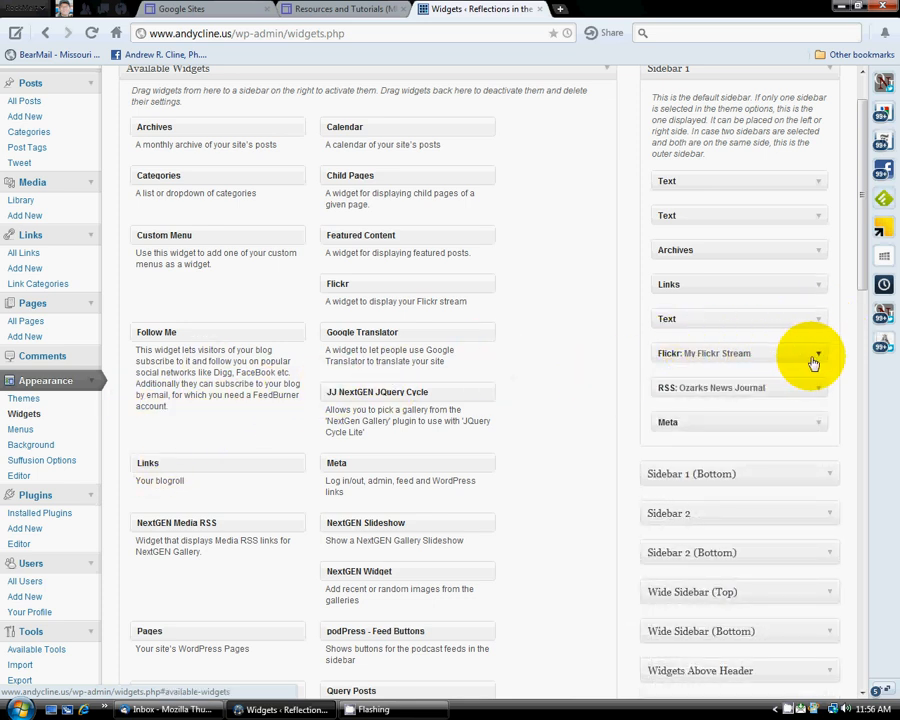
# Step: Check the settings of the Flickr and RSS widgets in Sidebar 1, collapsing each one after viewing
pyautogui.click(820, 358)
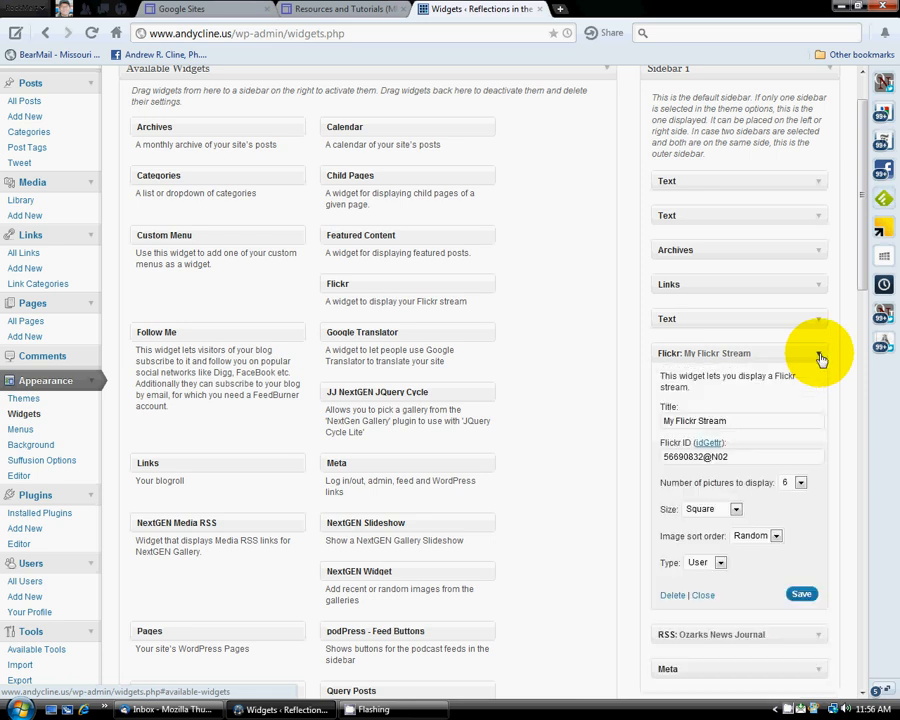
pyautogui.click(820, 358)
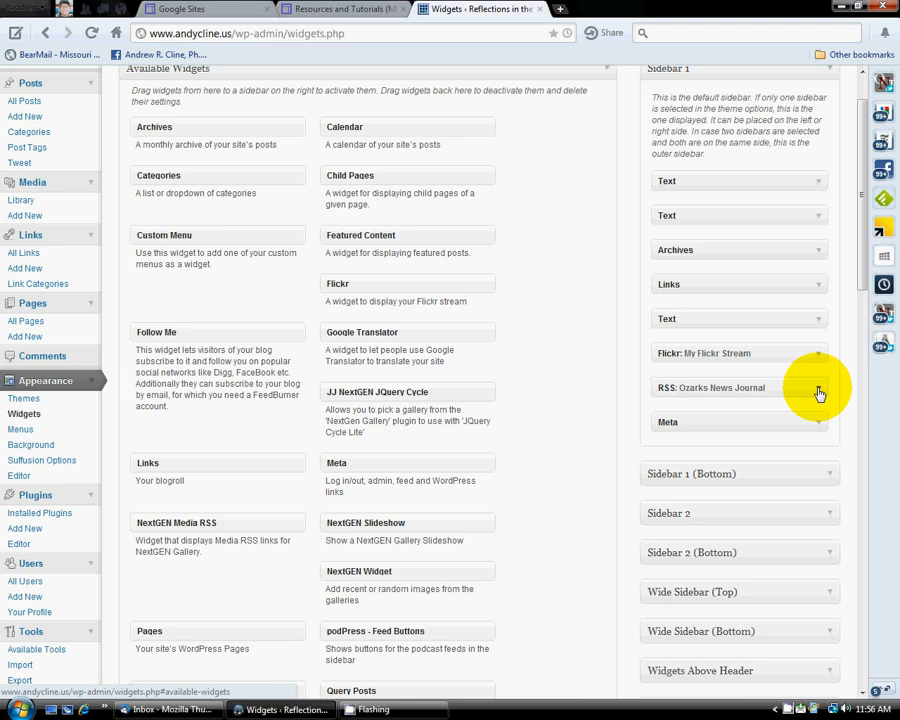
pyautogui.click(819, 390)
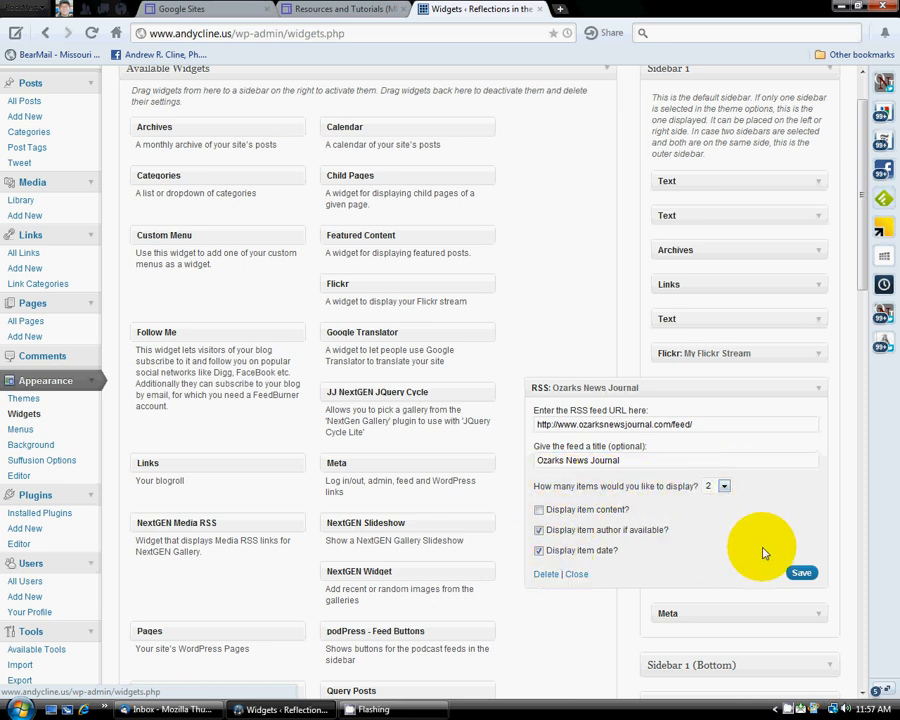
pyautogui.click(820, 392)
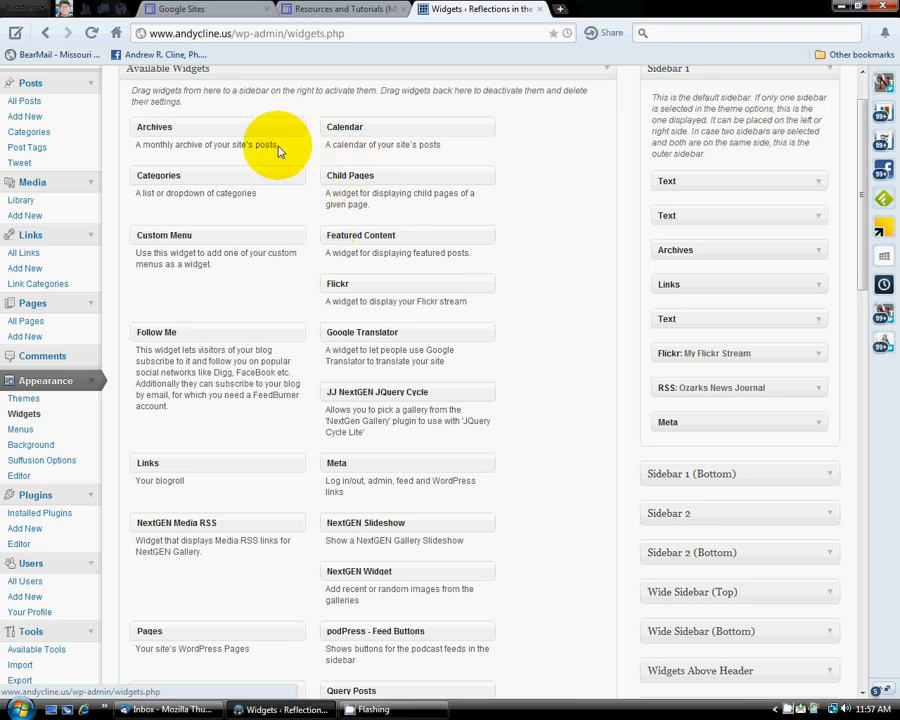
# Step: Look through the remaining available widgets and widget areas, and return to the beginning of the Widgets page
pyautogui.scroll(-4, 546, 311)
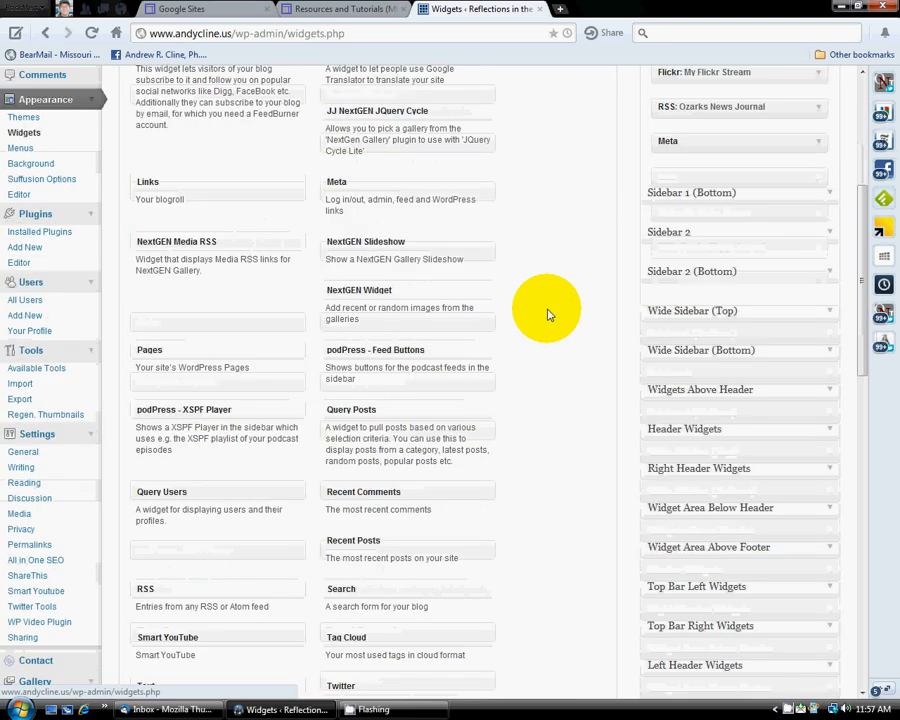
pyautogui.scroll(-2, 546, 314)
pyautogui.scroll(5, 546, 312)
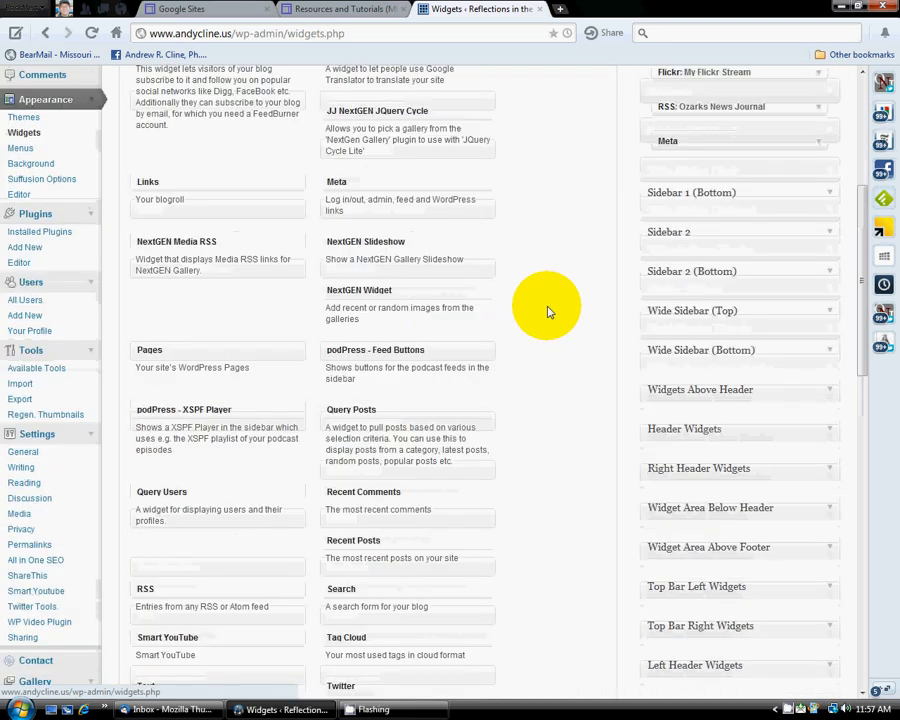
pyautogui.scroll(1, 555, 293)
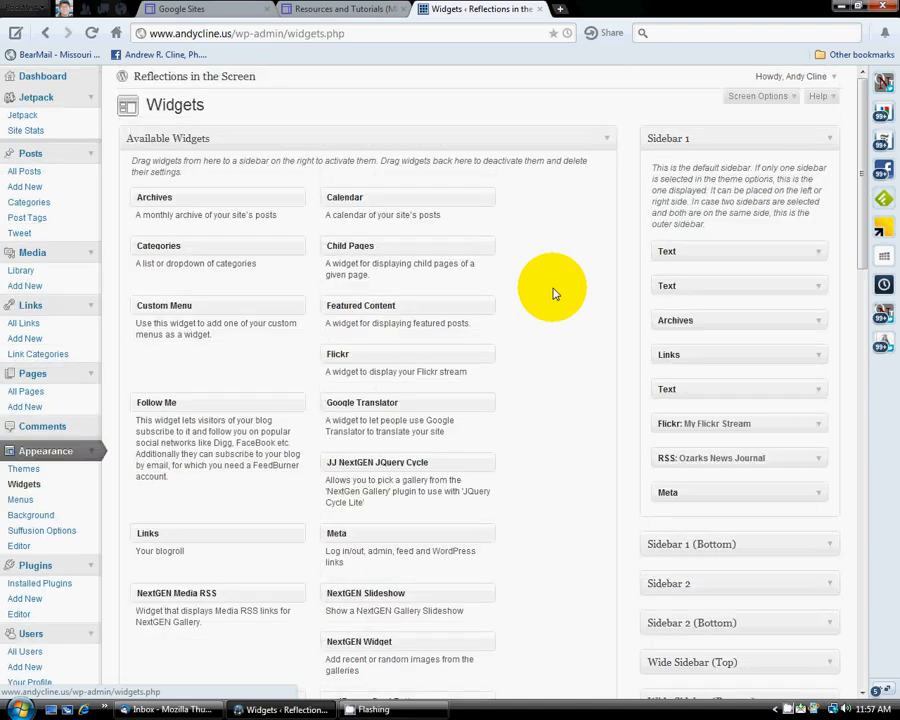